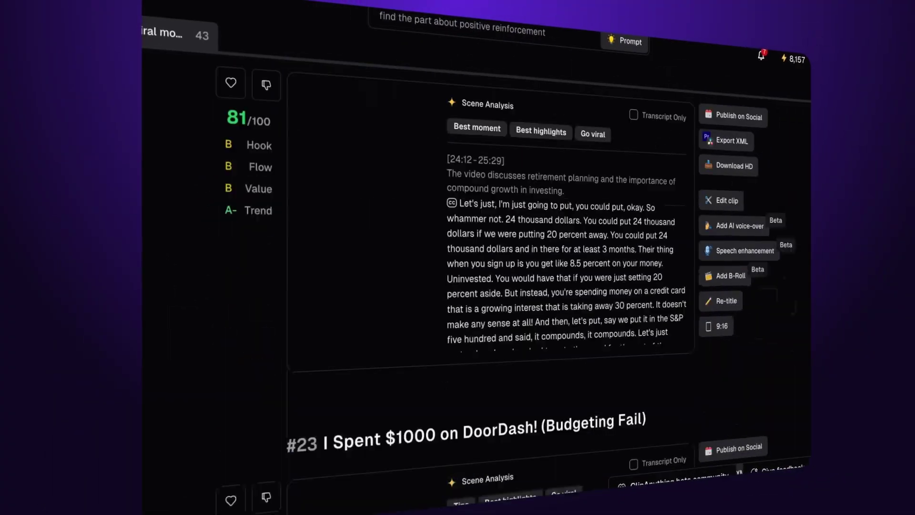
- Scroll down the ClipAnything project page that has the YouTube link loaded
scroll(352, 401, "down", 20)
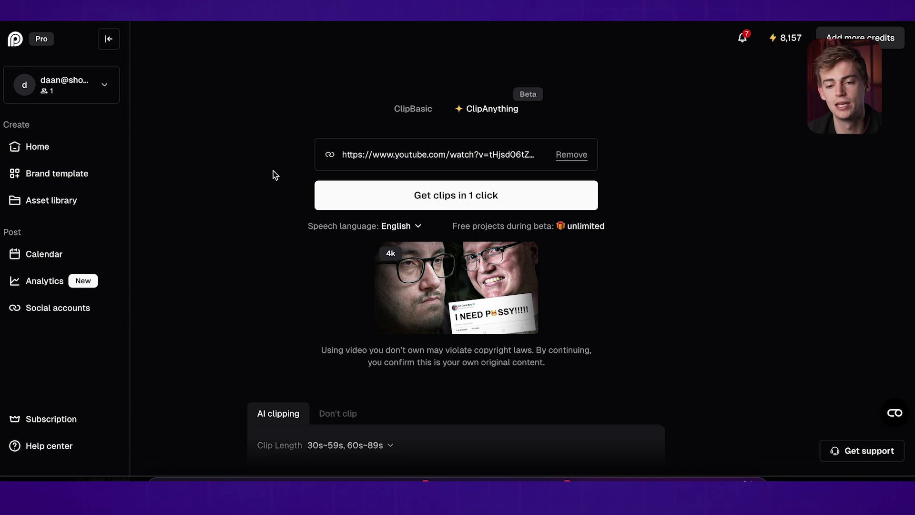
- Check the clip prompt reads 'find me the viral moments'
scroll(305, 207, "down", 3)
left_click(336, 342)
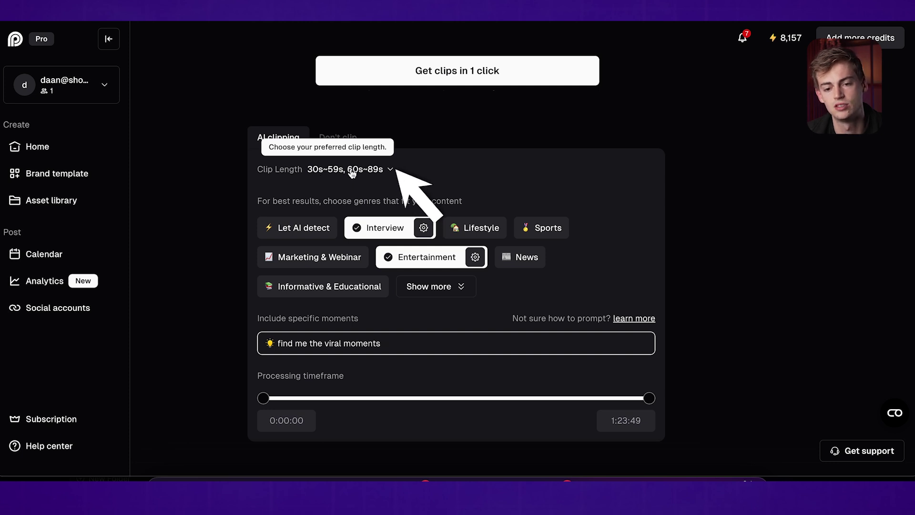
scroll(362, 184, "down", 6)
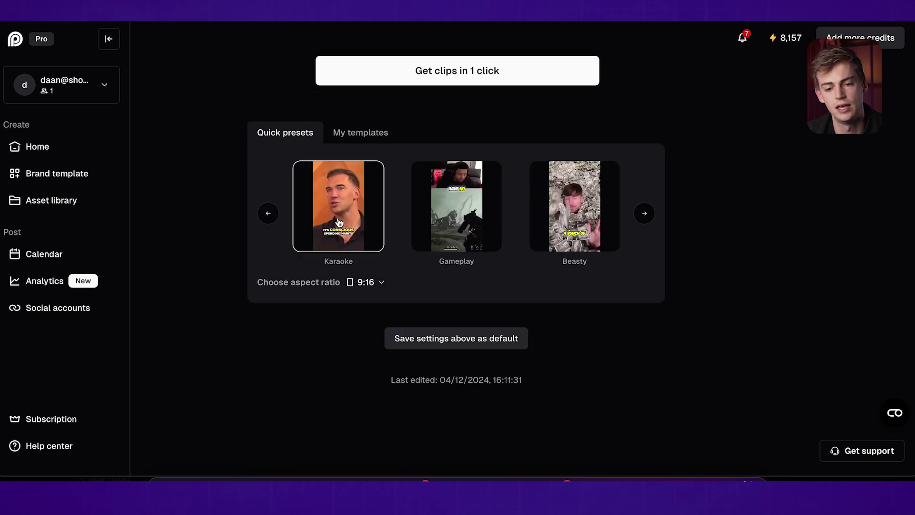
- Choose the Mozi caption preset and start generating clips from the video
left_click(268, 213)
left_click(268, 214)
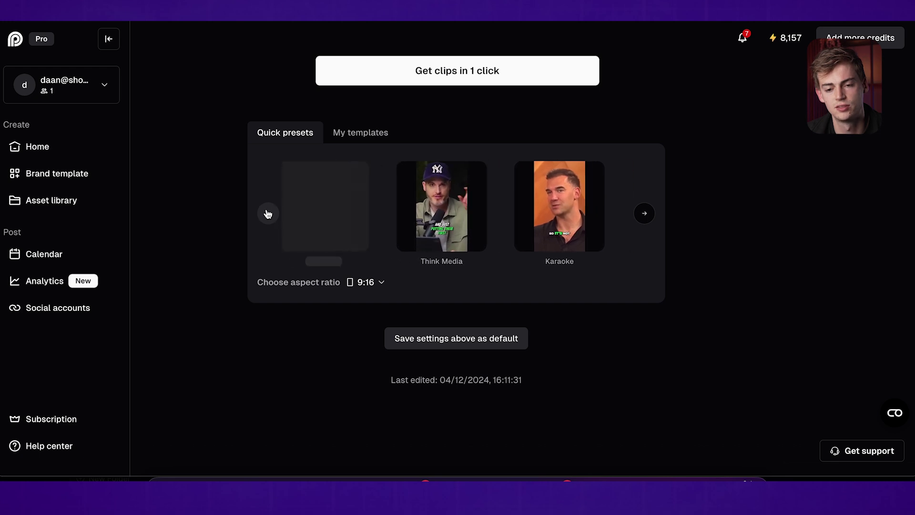
left_click(268, 213)
left_click(268, 213)
left_click(268, 213)
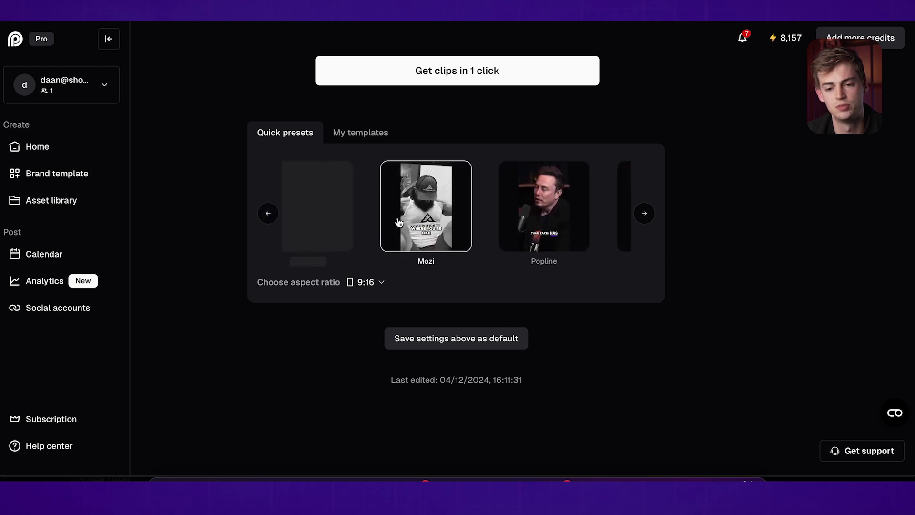
scroll(422, 178, "up", 5)
left_click(441, 71)
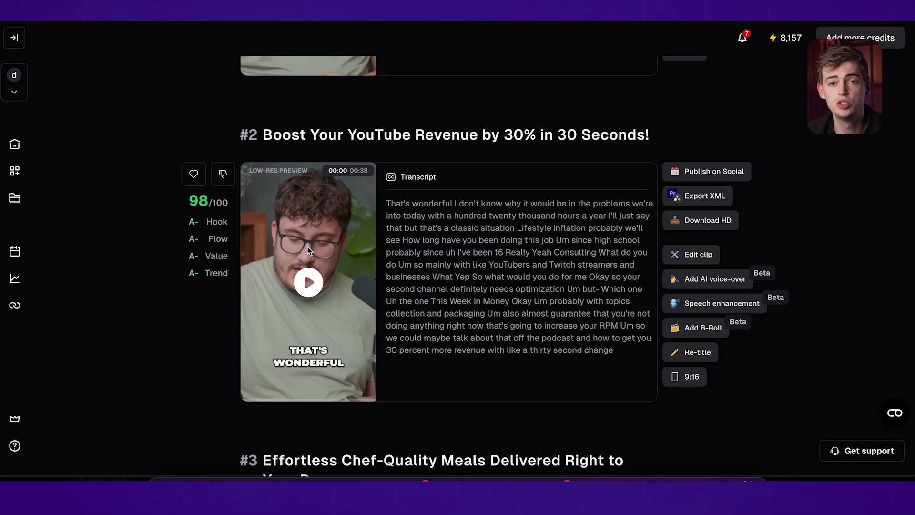
- Open clip #6 'Mastering Credit Cards' in the editor and play, then pause, its preview
scroll(350, 210, "down", 10)
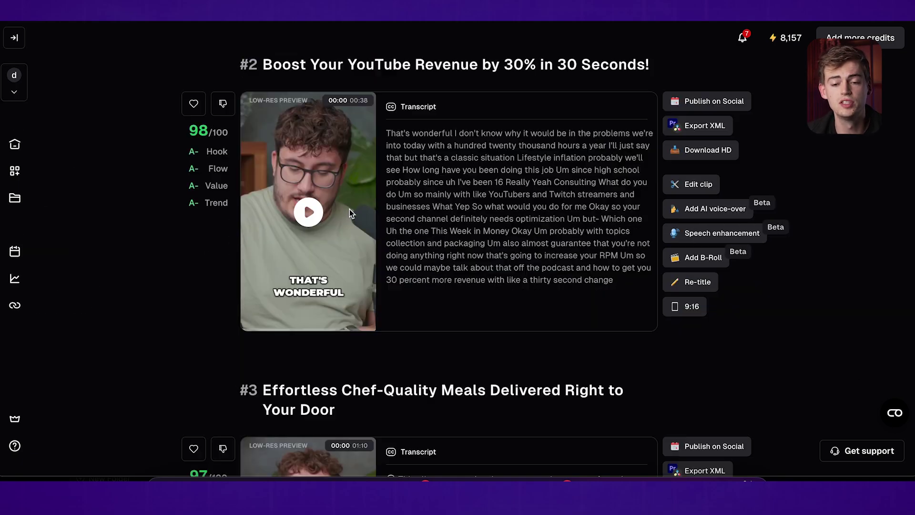
scroll(356, 213, "down", 15)
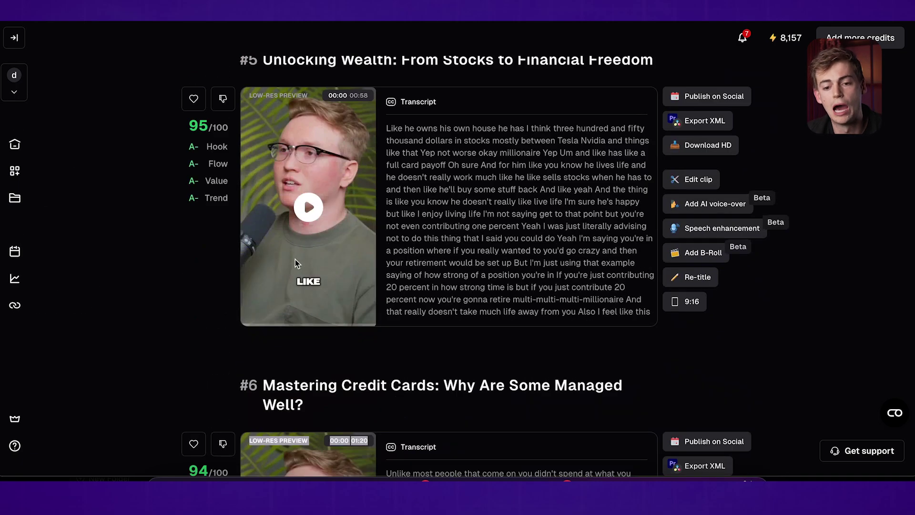
scroll(265, 247, "down", 3)
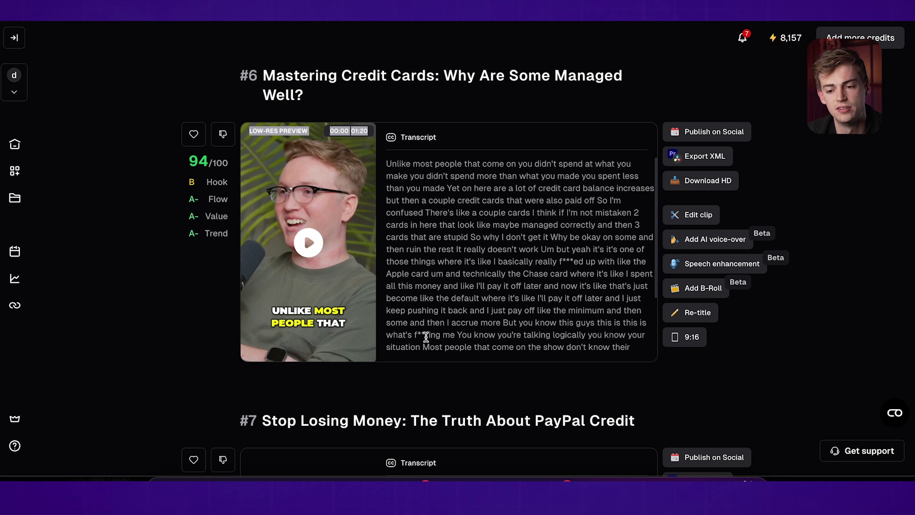
left_click(687, 217)
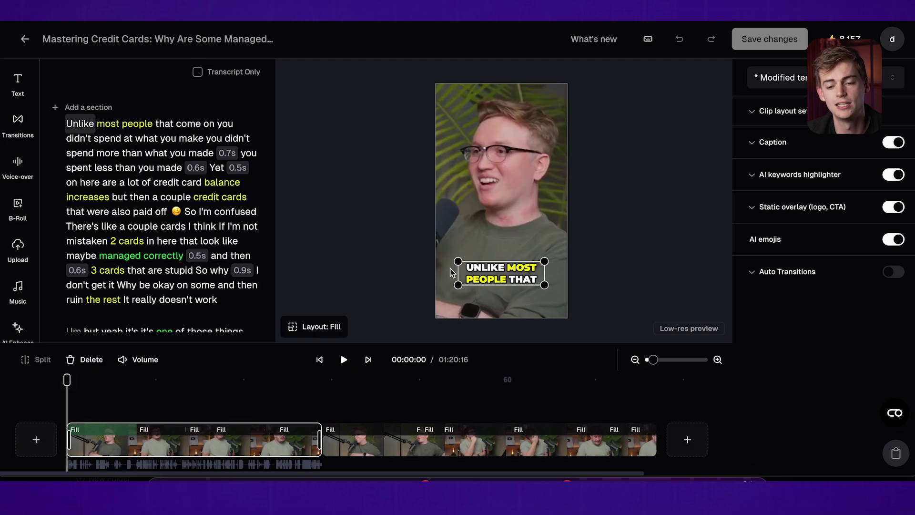
left_click(344, 359)
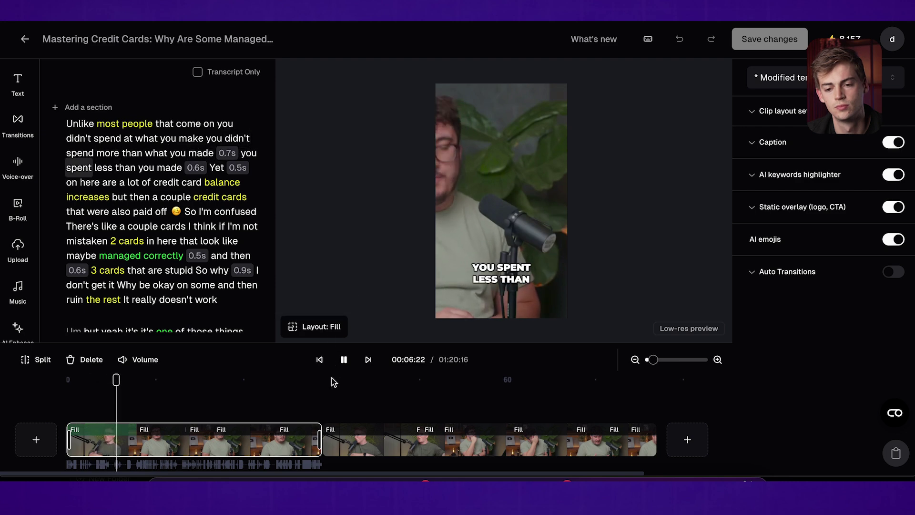
left_click(343, 359)
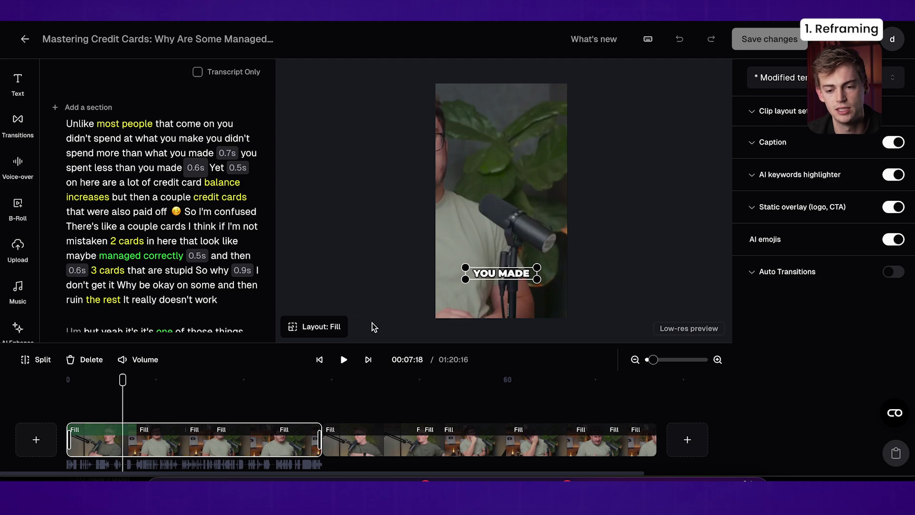
- Crop the first section's vertical frame onto the speaker and apply it
left_click(478, 205)
left_click(501, 66)
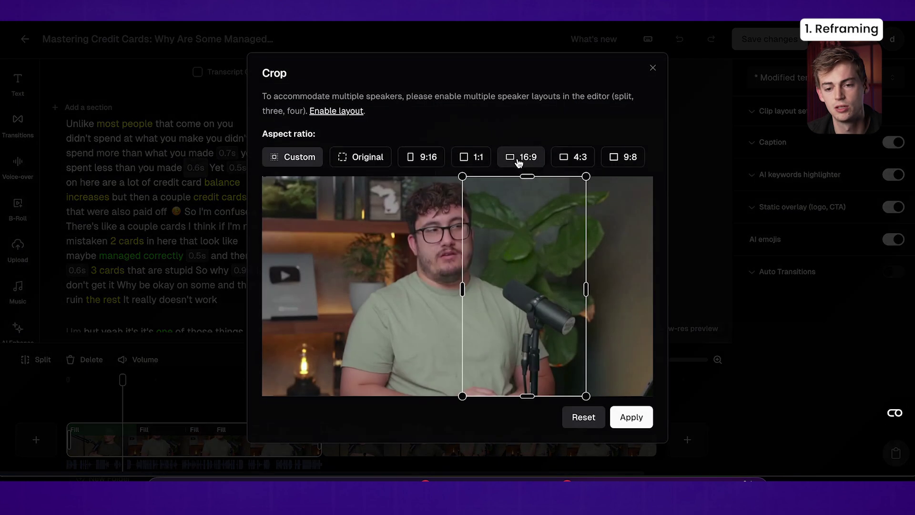
left_click_drag(501, 266, 432, 268)
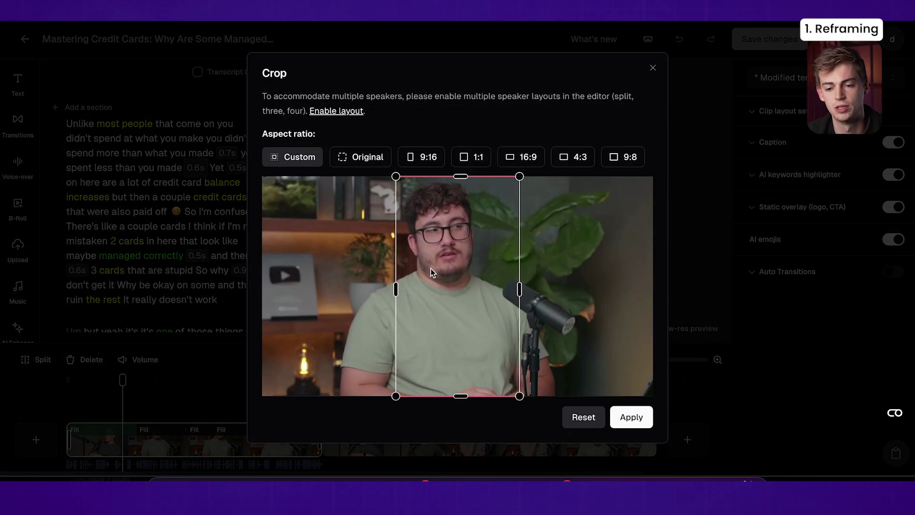
left_click(628, 418)
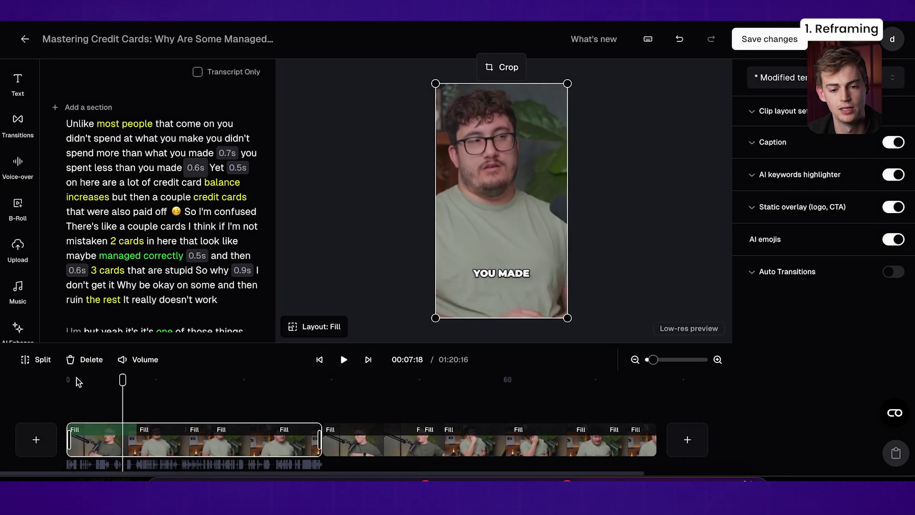
- Check the crop around 11 seconds in, then select the clip's second section
left_click(77, 380)
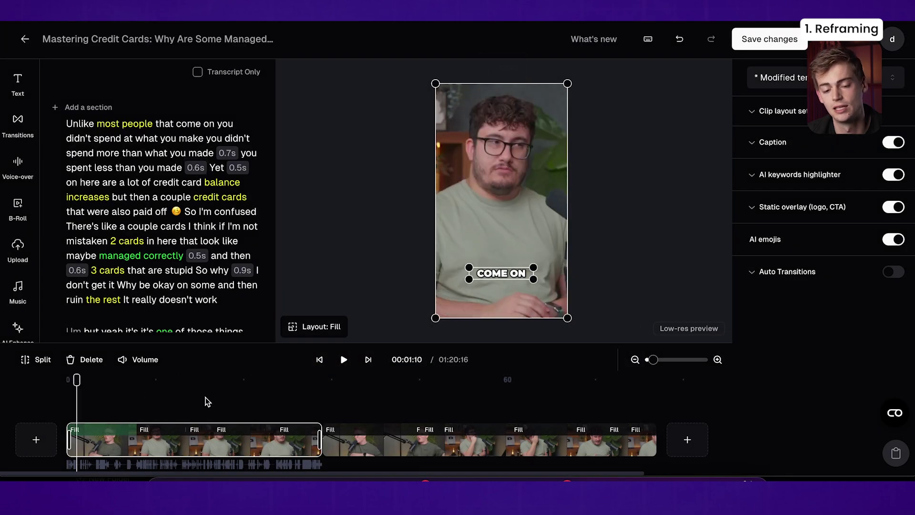
left_click(149, 400)
left_click(517, 179)
double_click(517, 179)
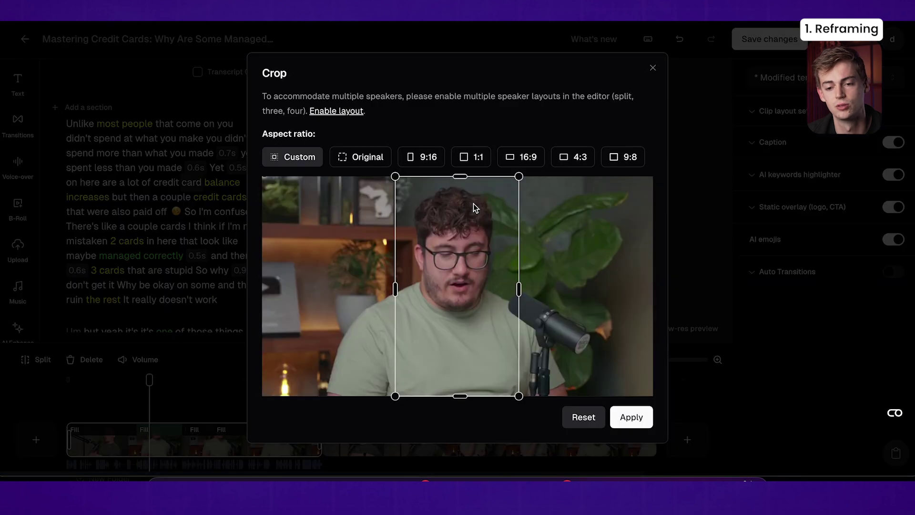
key("Escape")
left_click(377, 443)
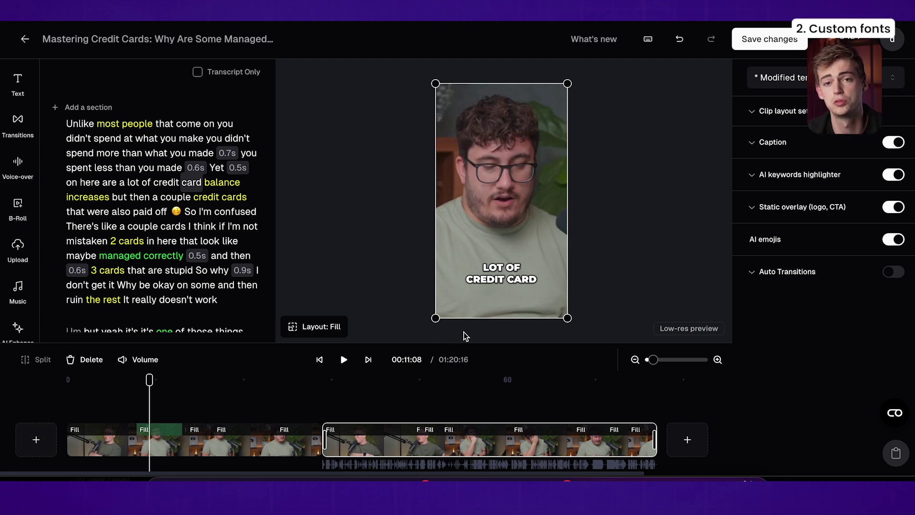
- Scrub through the clip's frames, returning to about five seconds in
left_click(211, 397)
left_click(303, 391)
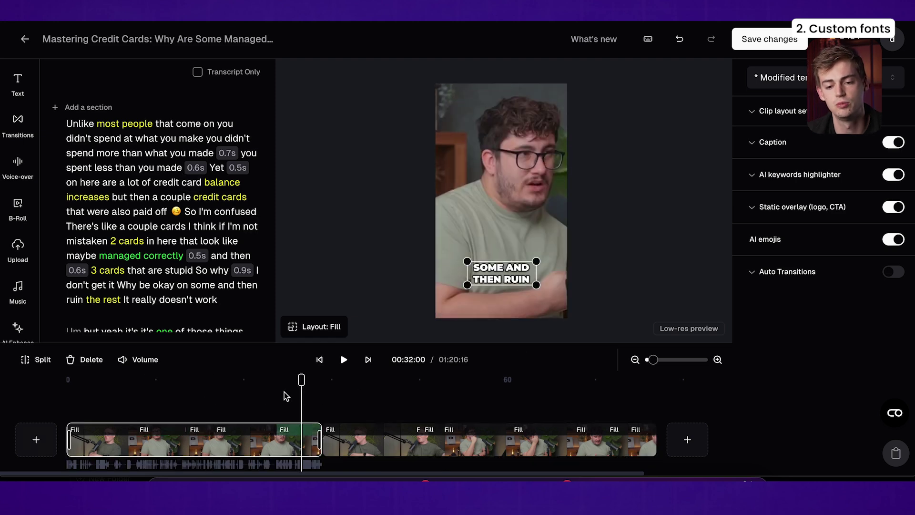
left_click(243, 397)
left_click(106, 402)
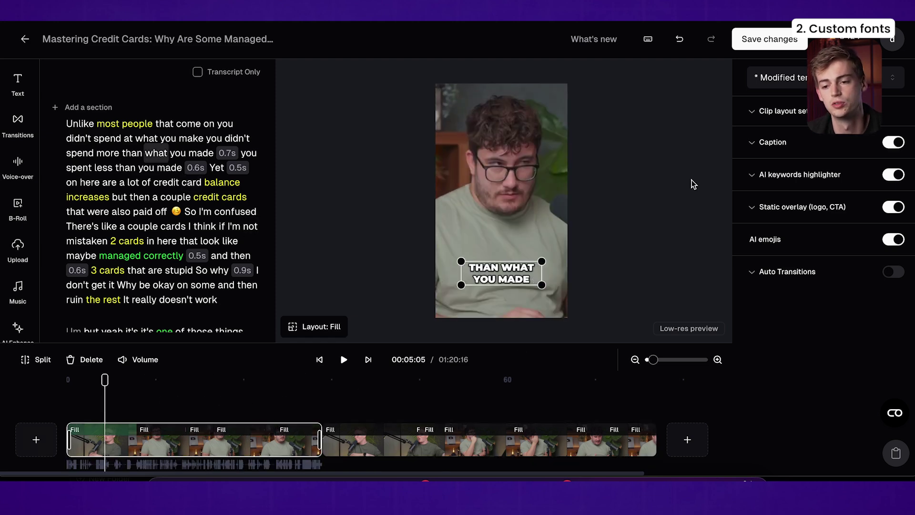
- Expand the caption styling options and bring up the caption font list
left_click(771, 149)
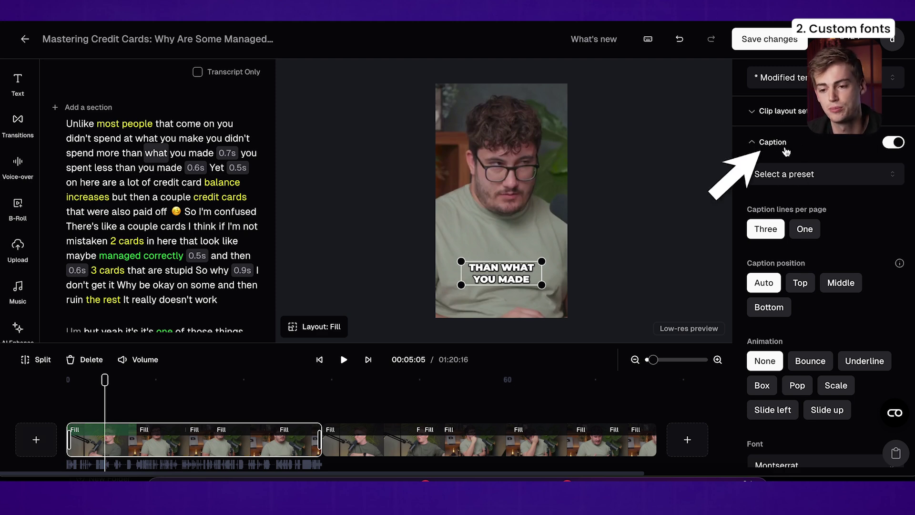
scroll(808, 191, "down", 3)
scroll(813, 215, "down", 1)
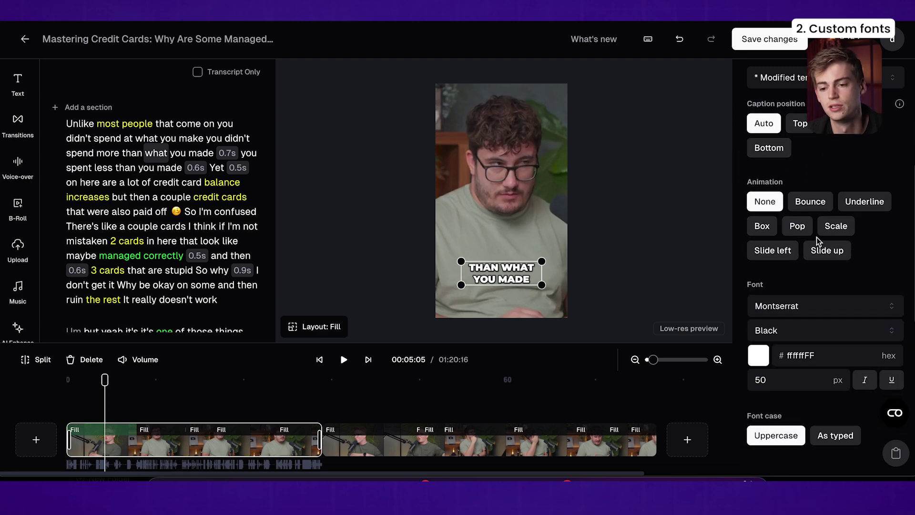
left_click(809, 306)
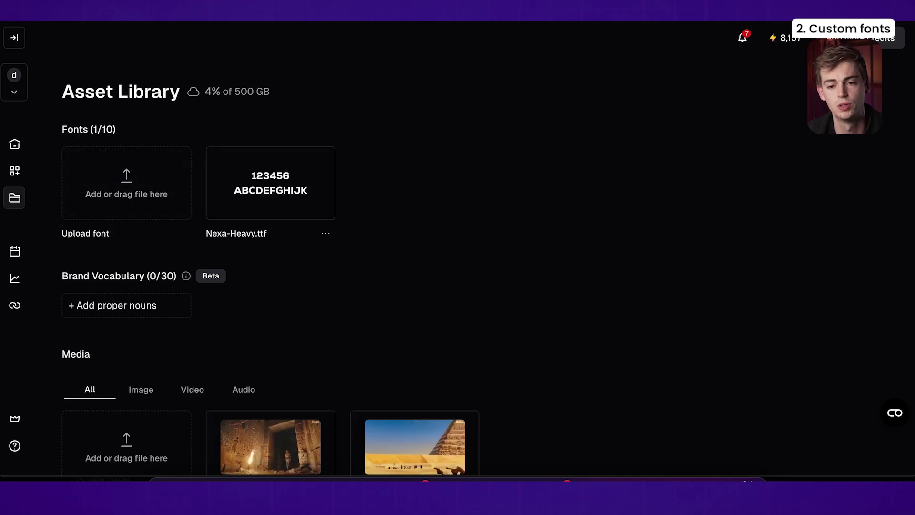
- Search for DaFont in a new browser tab and open the DaFont website
key("ctrl+t")
type("dafont")
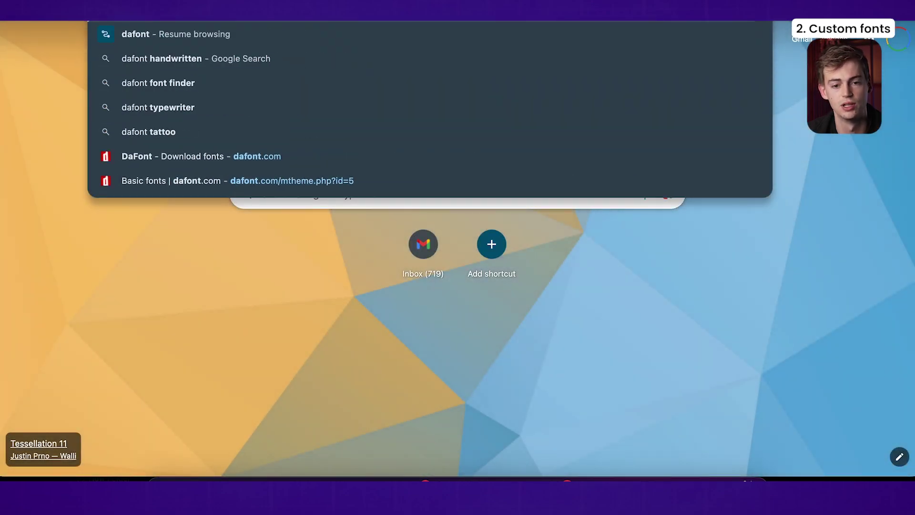
key("Return")
left_click(163, 156)
scroll(441, 262, "down", 10)
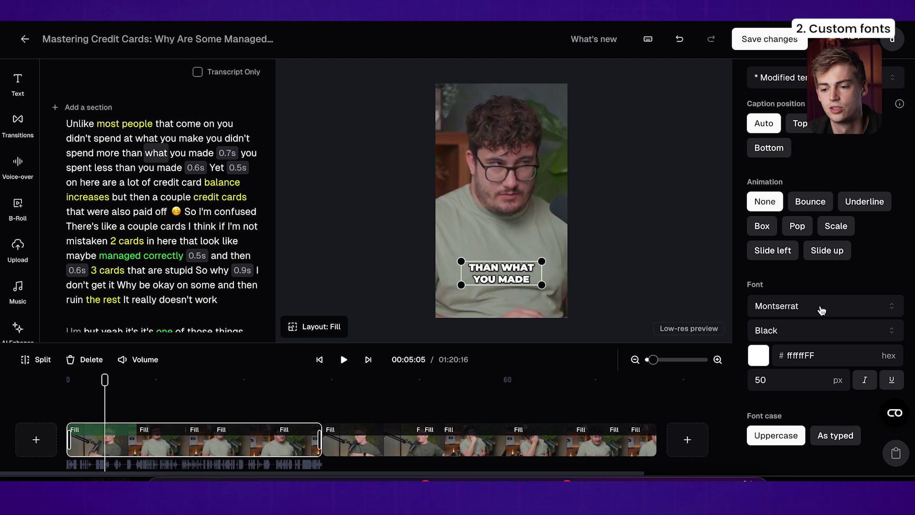
- Set the caption font to custom Nexa-Heavy.ttf and preview the 0:11 caption
left_click(822, 310)
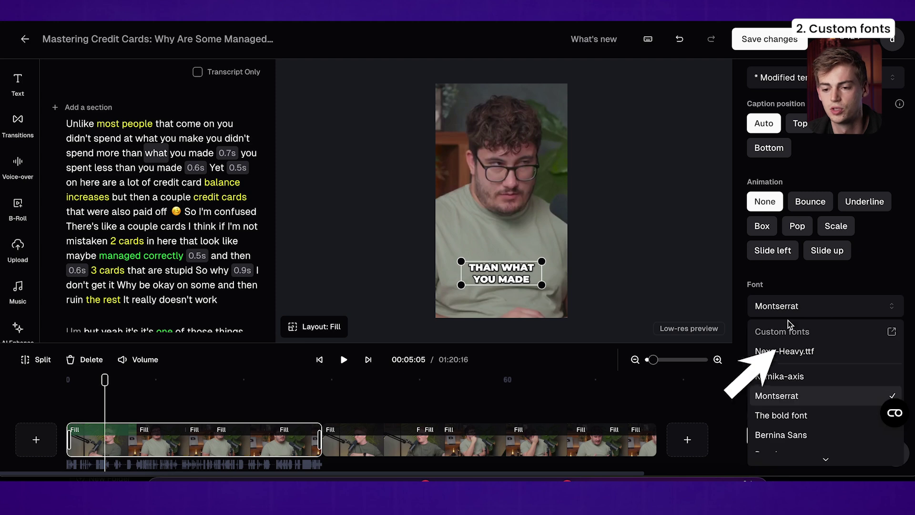
left_click(802, 353)
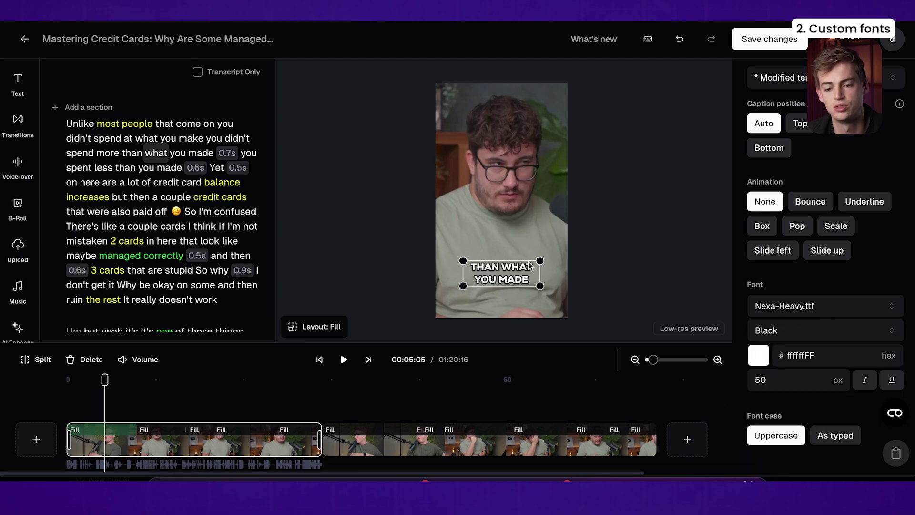
left_click_drag(105, 380, 153, 380)
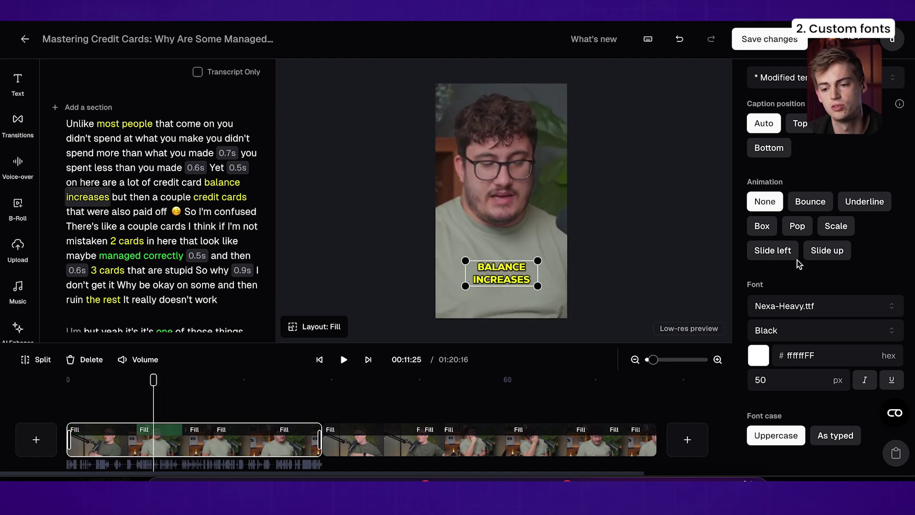
scroll(799, 265, "down", 1)
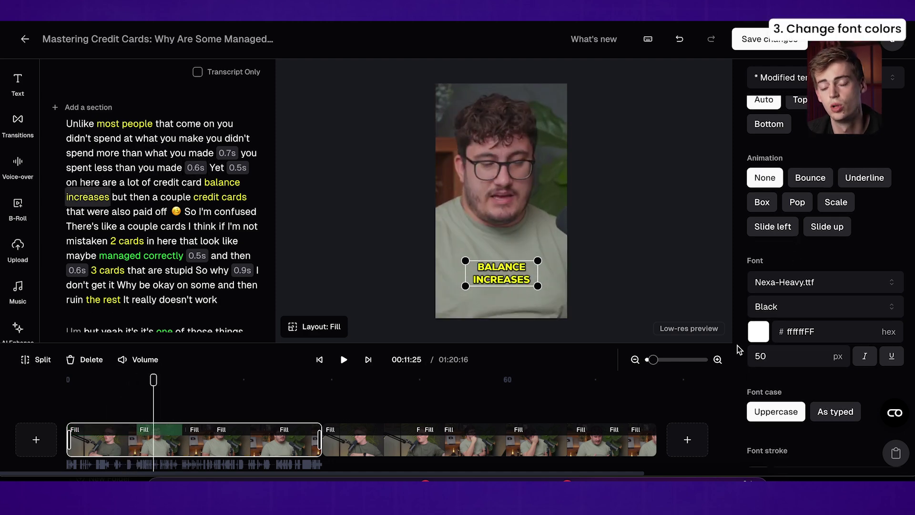
- Change the caption text colour from white to bright blue 006EFFFF
left_click(759, 332)
scroll(761, 336, "down", 1)
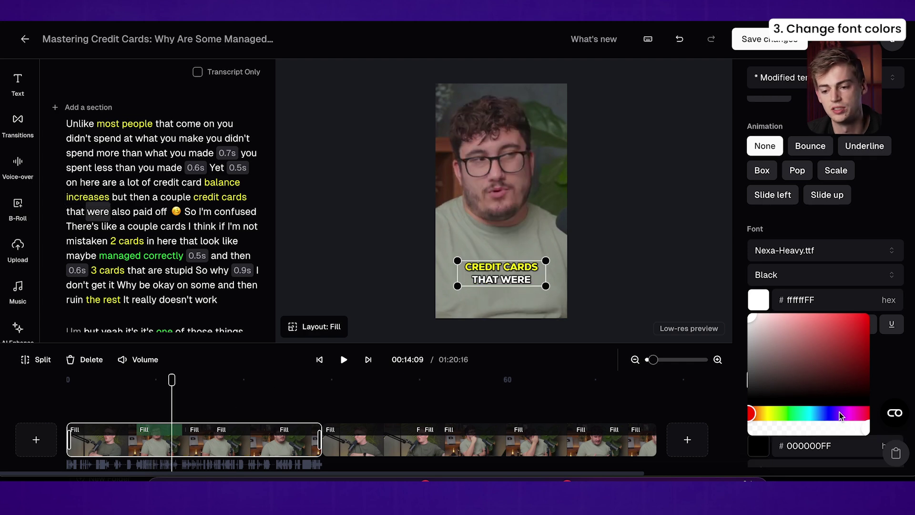
left_click_drag(840, 416, 832, 415)
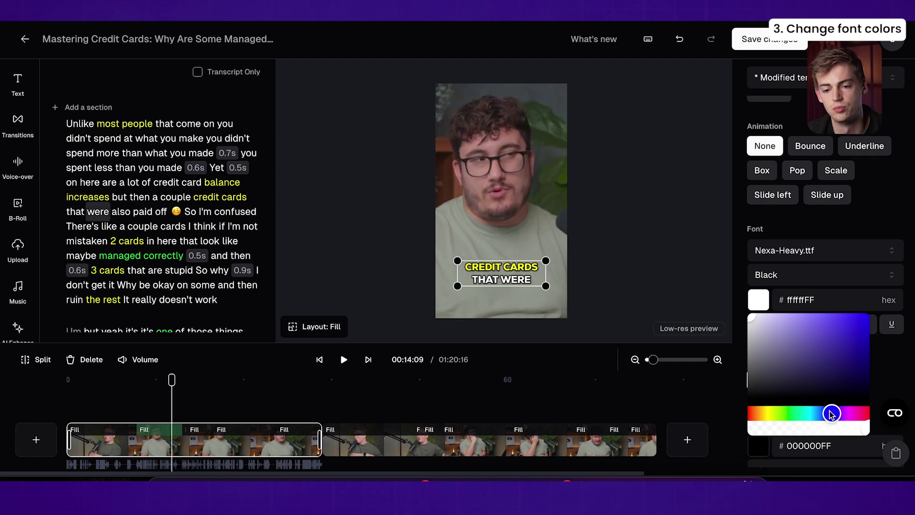
left_click(864, 318)
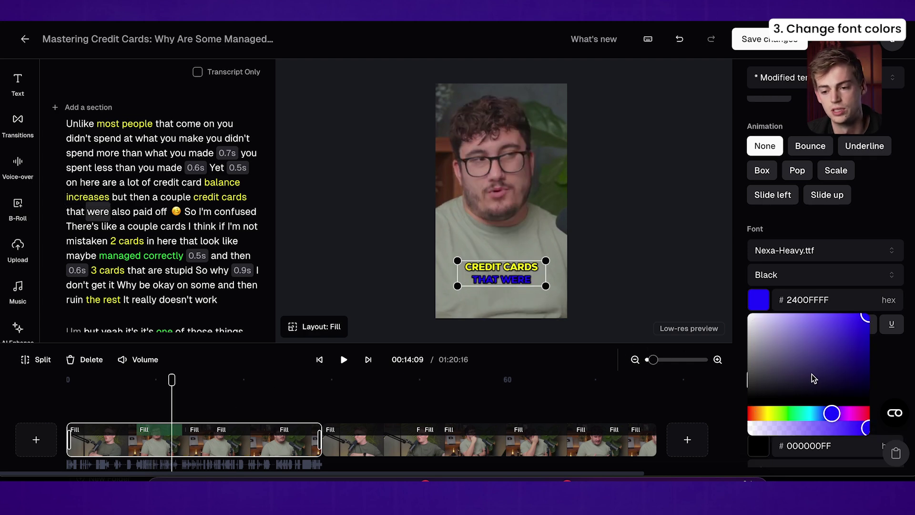
left_click_drag(816, 420, 821, 416)
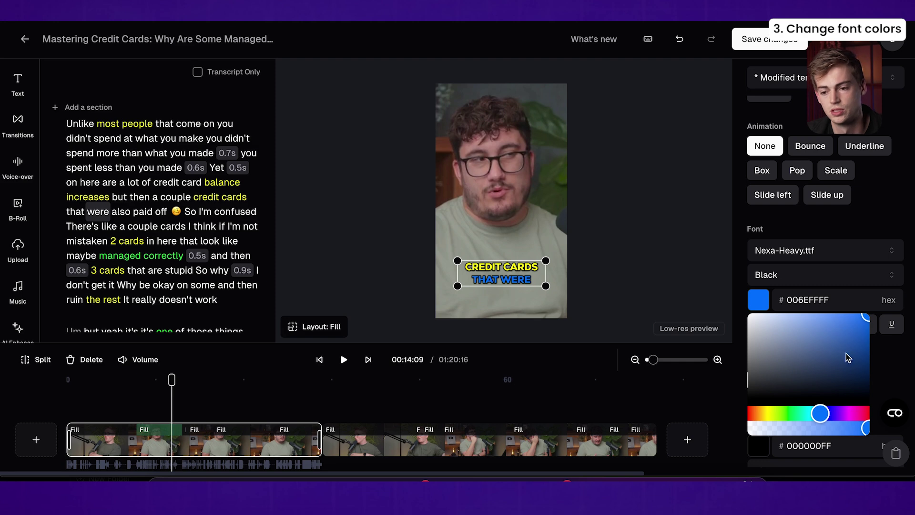
left_click(763, 304)
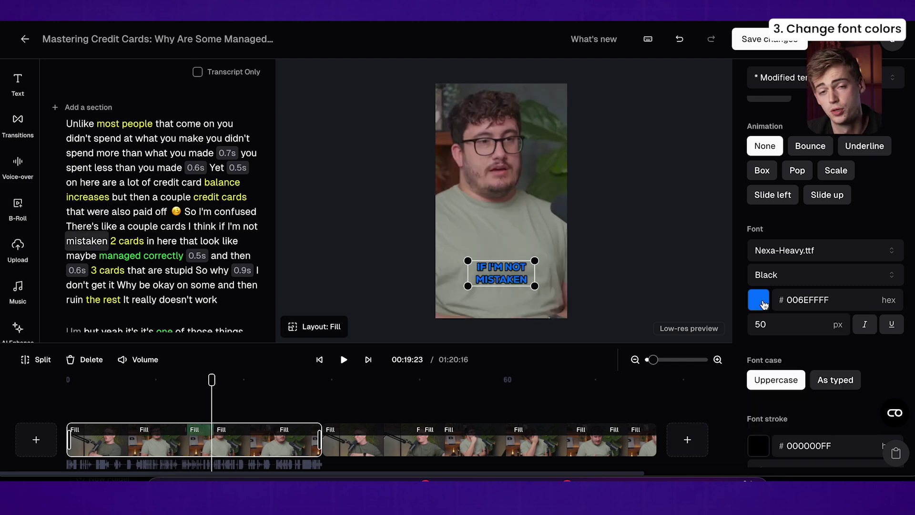
scroll(786, 335, "down", 2)
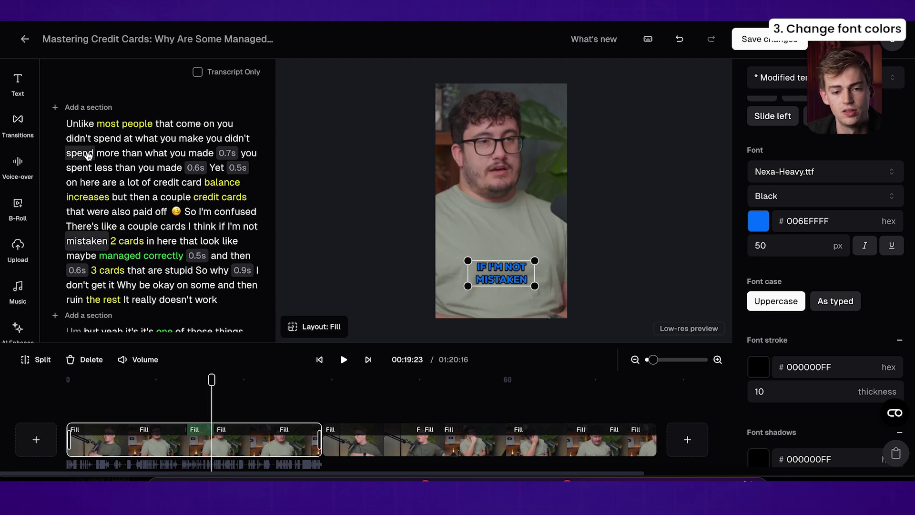
- View the word 'spend' options, then expand AI keywords highlighter's green 04F827FF colour picker
left_click(86, 156)
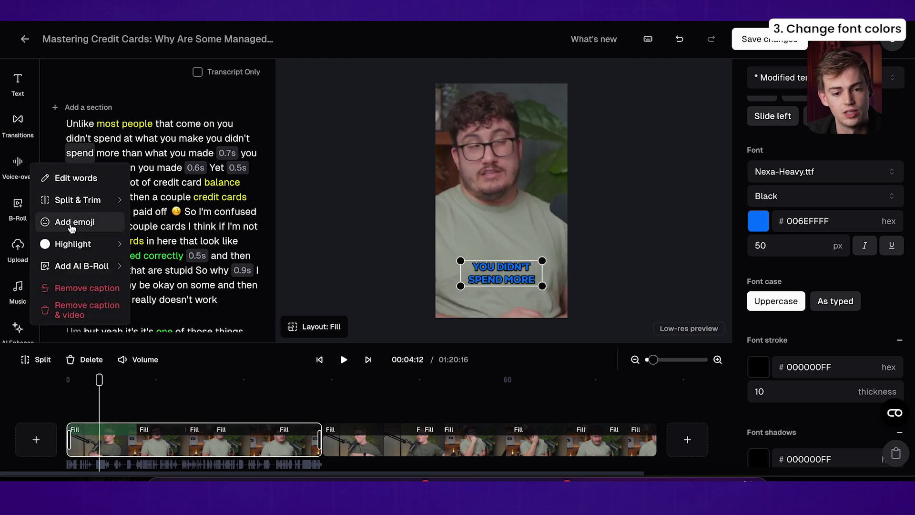
mouse_move(71, 245)
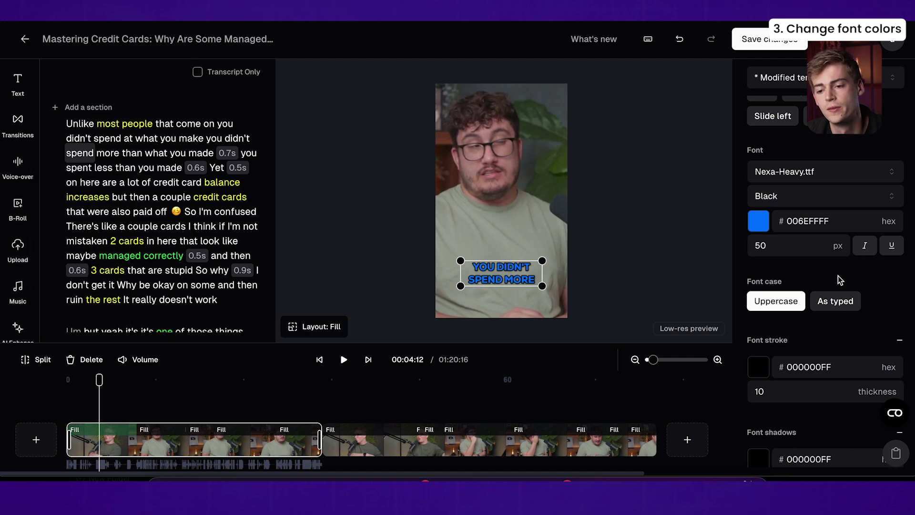
scroll(838, 276, "down", 5)
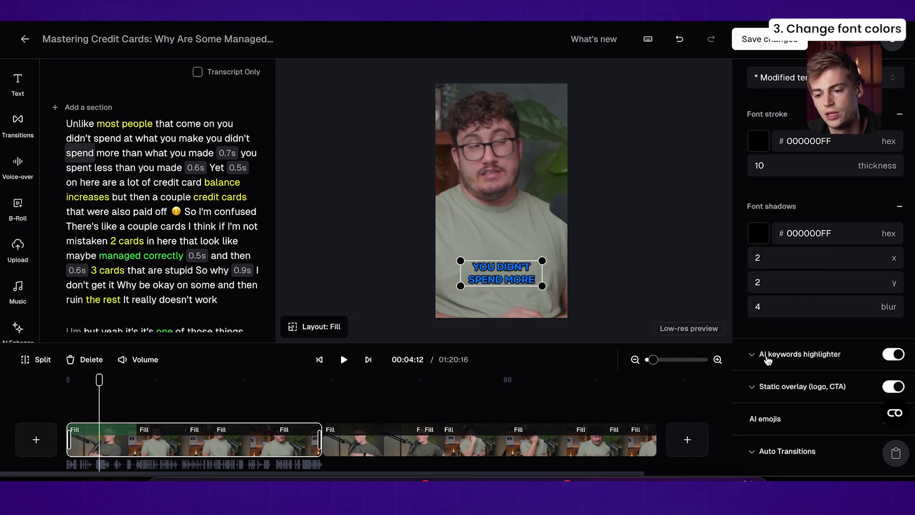
left_click(776, 360)
scroll(772, 343, "down", 2)
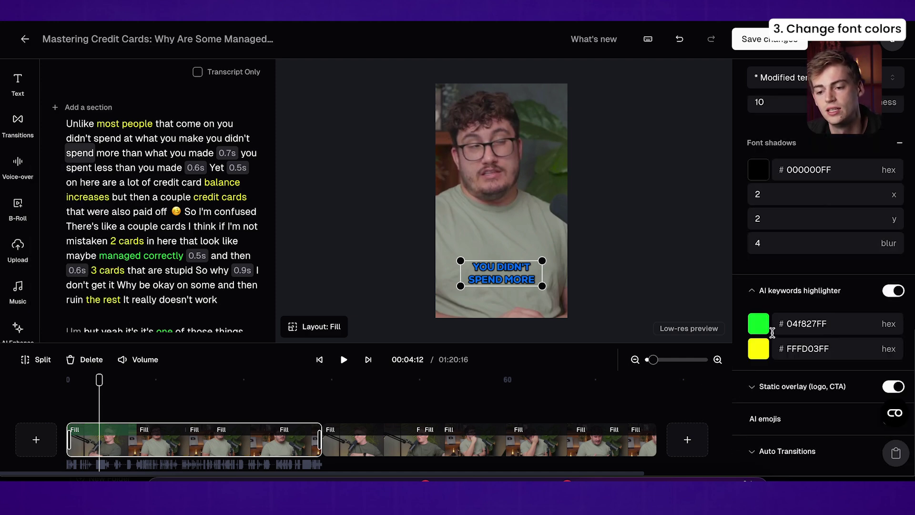
left_click(755, 332)
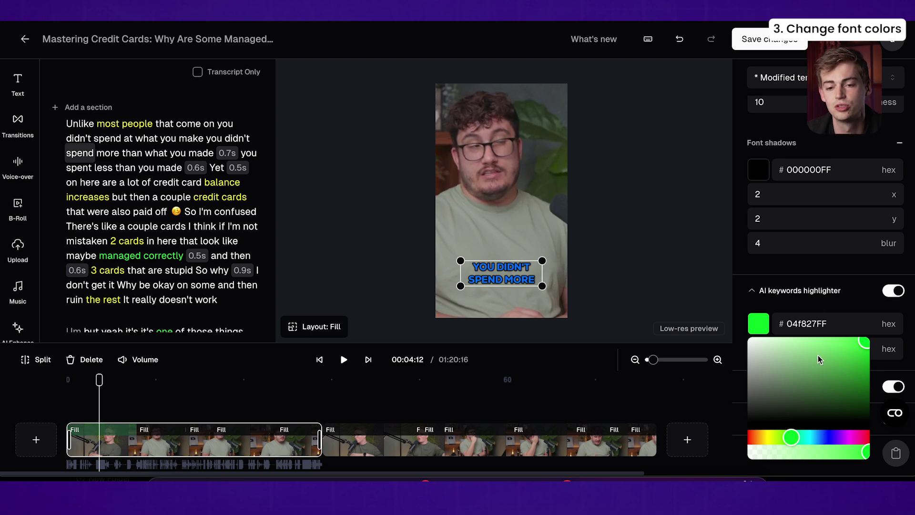
- Drag the captions up to the speaker's chest and preview them at 1:10
left_click(498, 274)
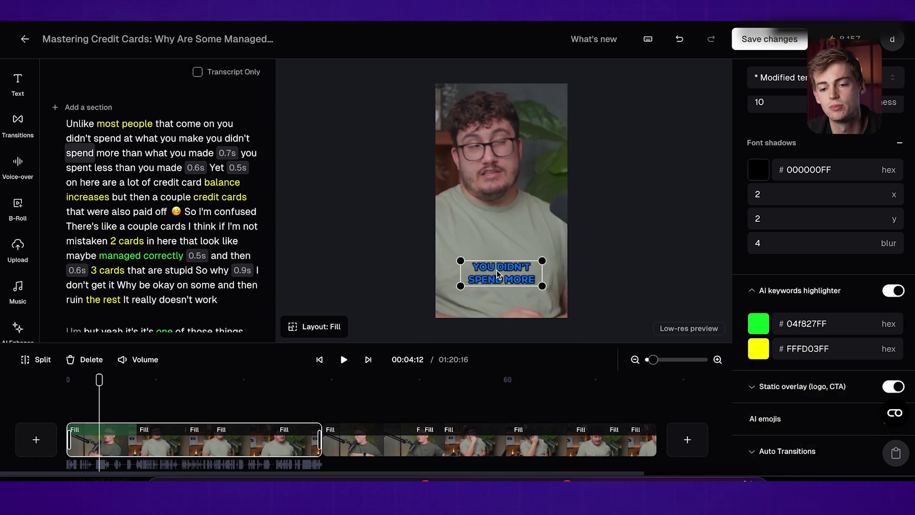
left_click_drag(497, 274, 495, 215)
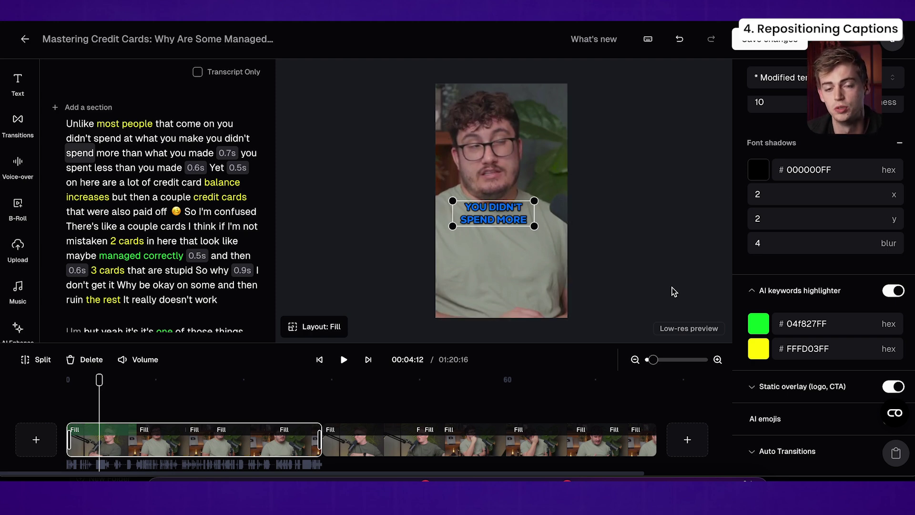
left_click(77, 380)
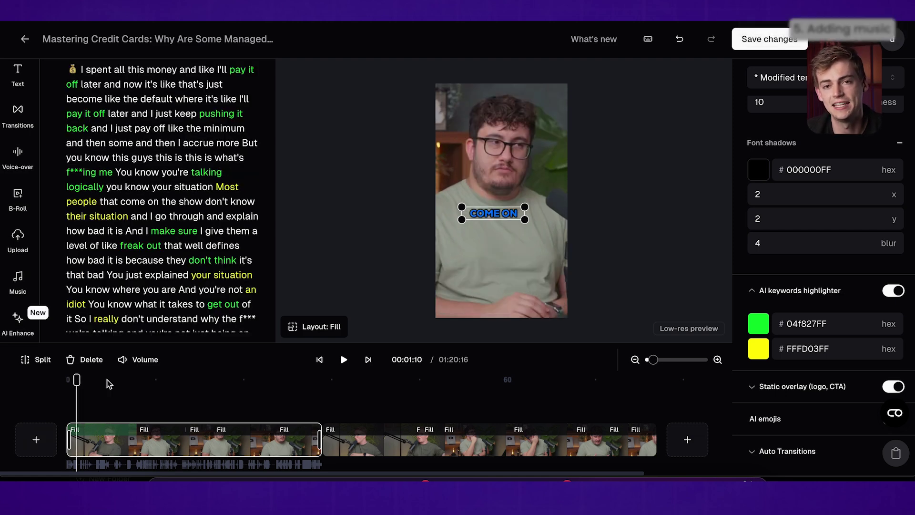
- Preview 'Let's Run Away (feat. Rico 56)' and add it as background music at 15% volume
left_click(33, 281)
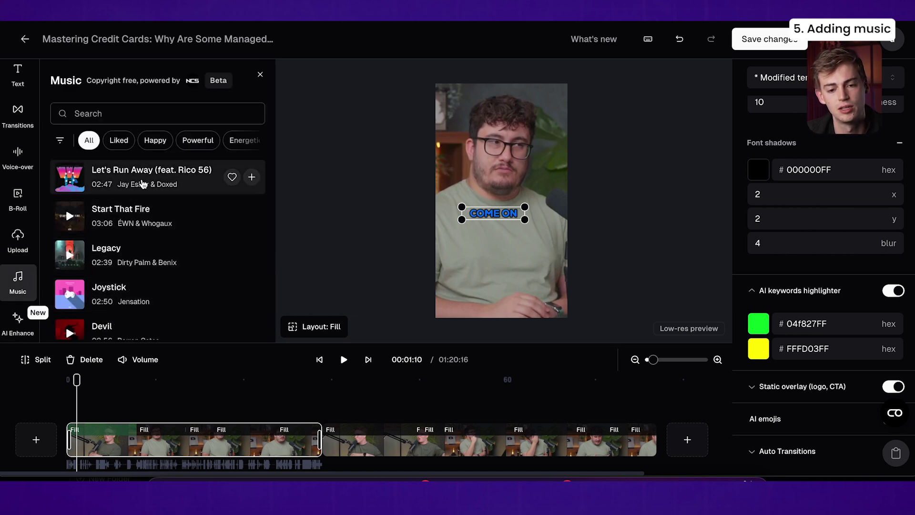
left_click(70, 178)
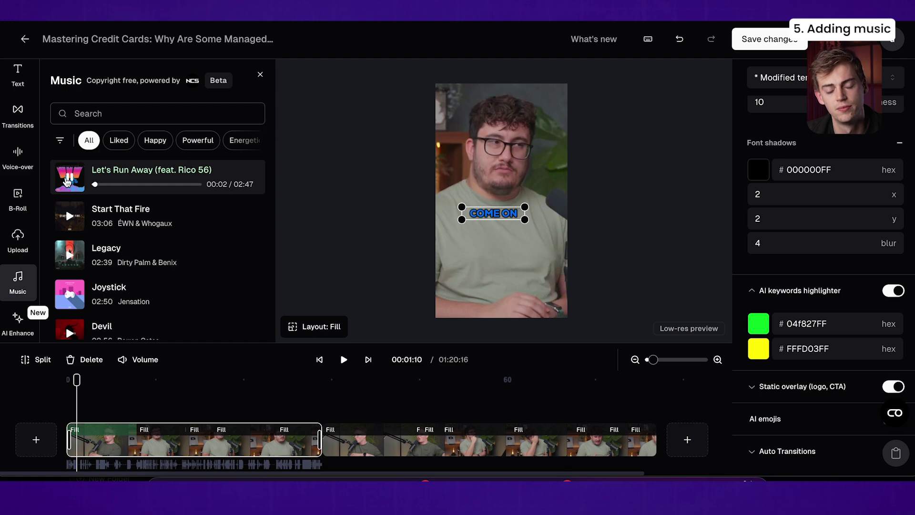
left_click(69, 179)
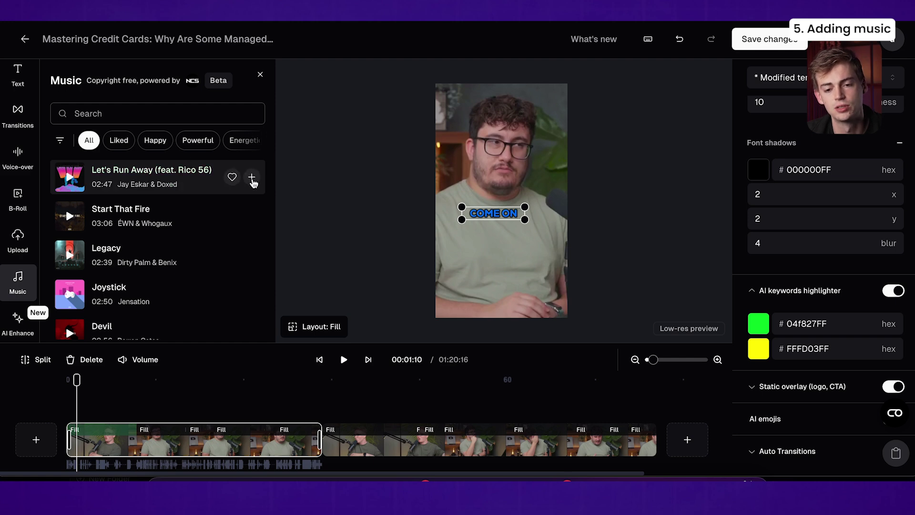
left_click(251, 177)
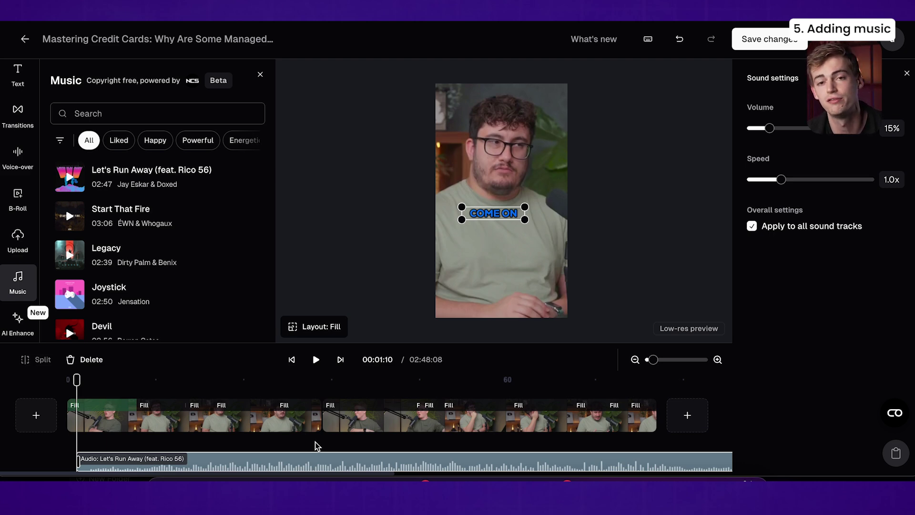
left_click(18, 200)
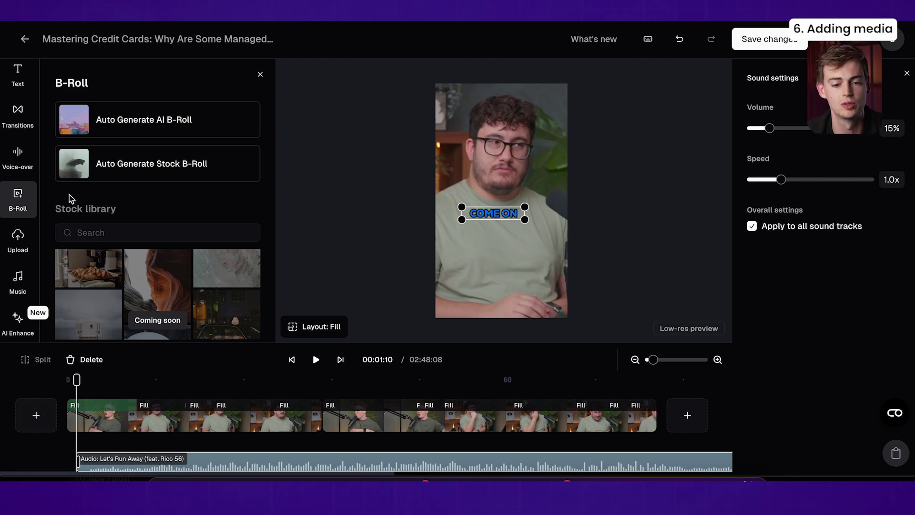
- Upload the 12-second 7534962-hd_1920_1080_25fps.mp4 from Downloads into the Upload library
left_click(19, 241)
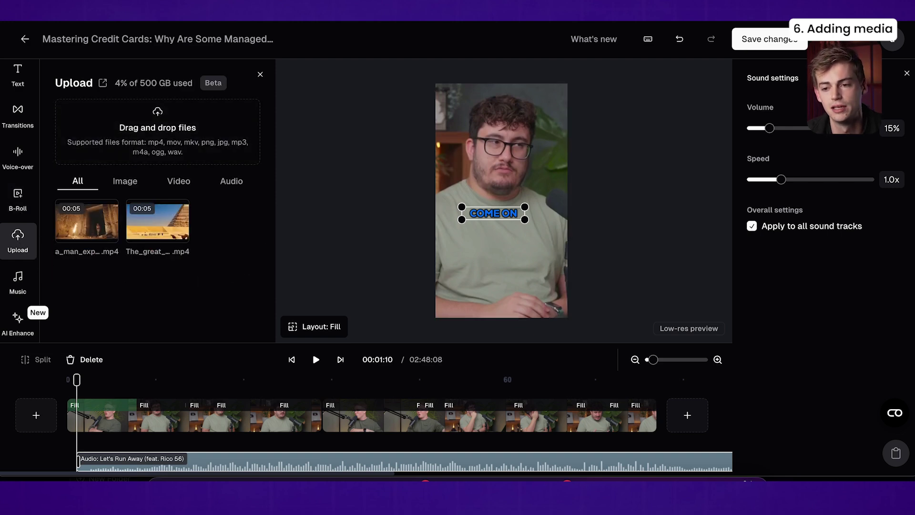
left_click(137, 132)
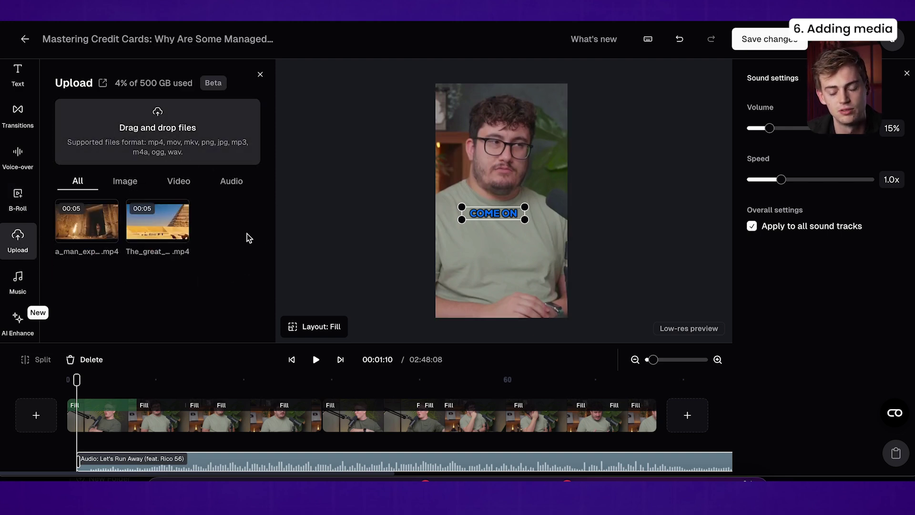
left_click(328, 139)
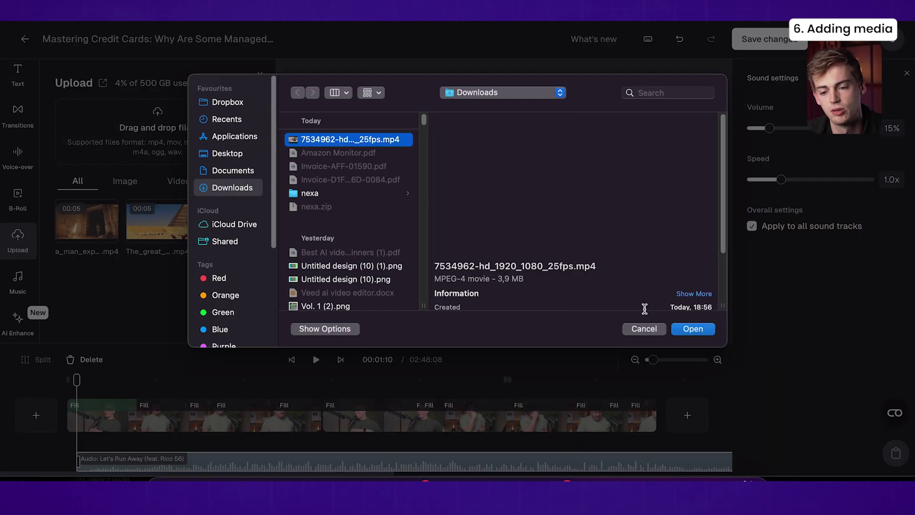
left_click(695, 330)
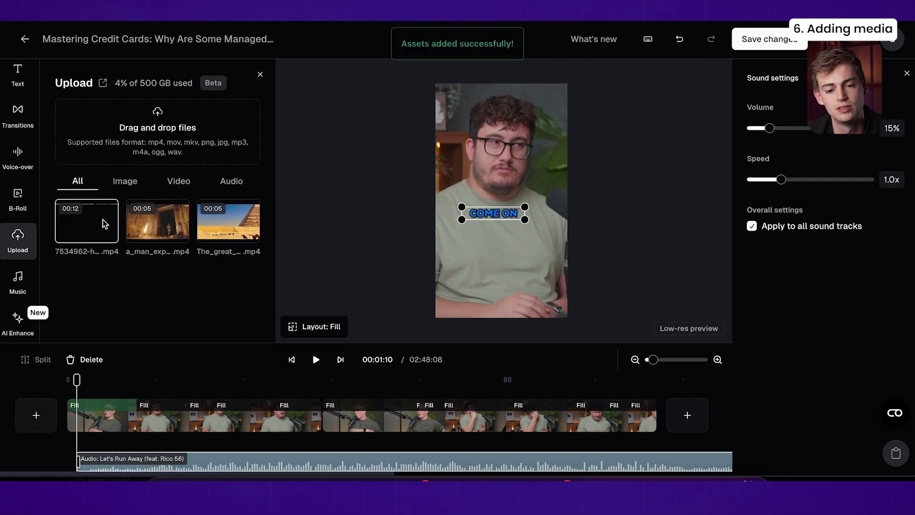
- Drop the uploaded 7534962 clip on an overlay track near 0:46 and trim both ends
left_click_drag(86, 221, 369, 400)
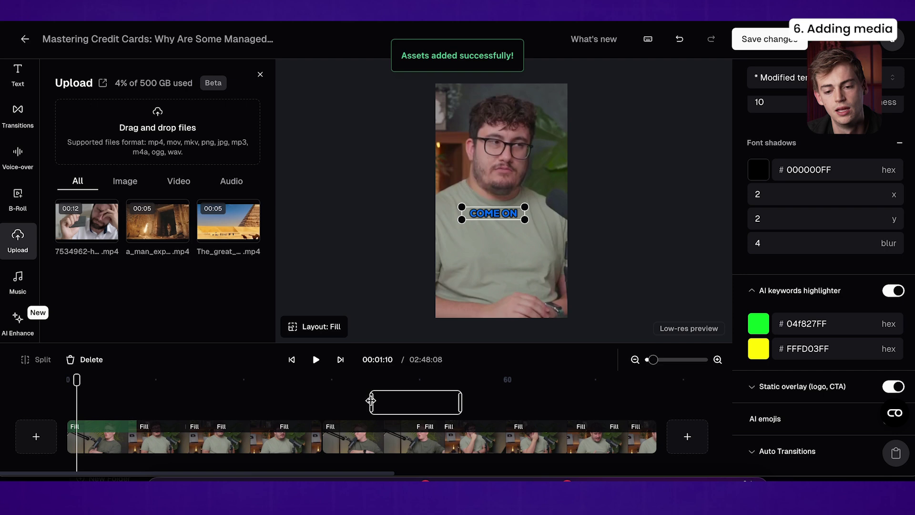
left_click_drag(461, 406, 388, 402)
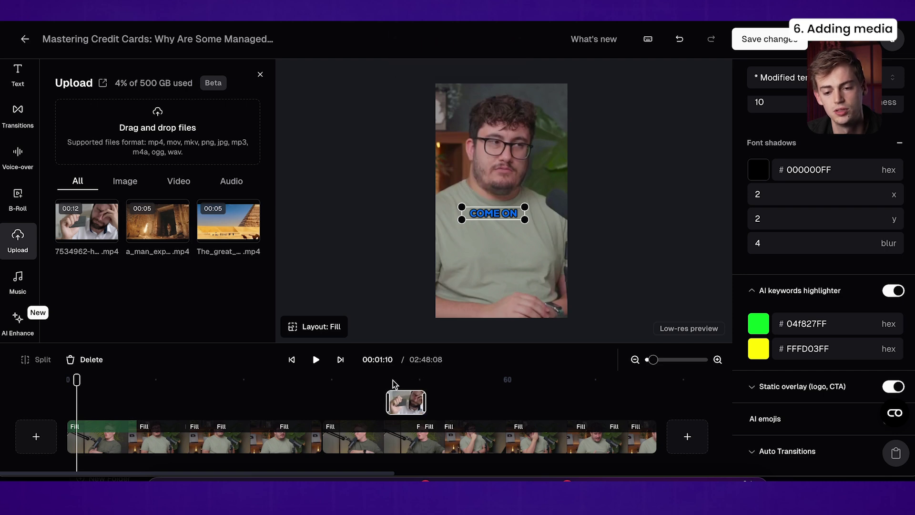
left_click(409, 382)
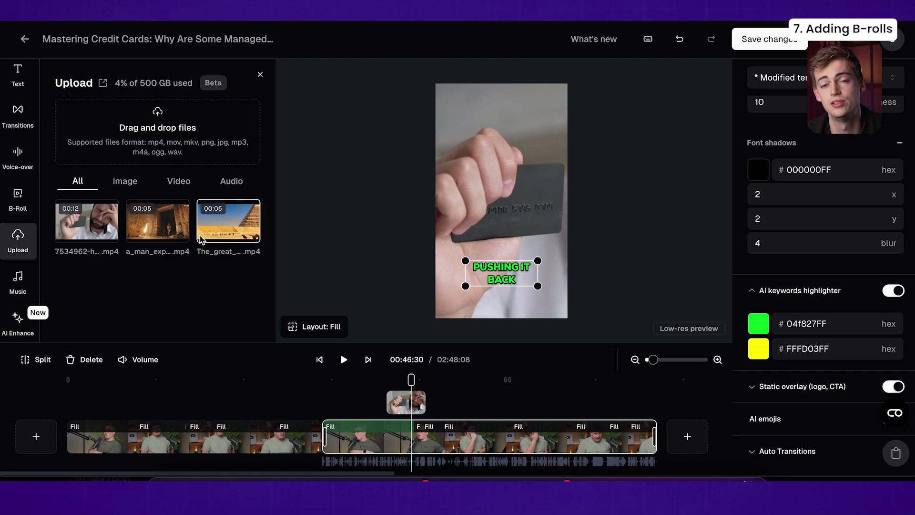
- Auto-generate five AI B-roll clips along the timeline and play the short to review them
left_click(10, 206)
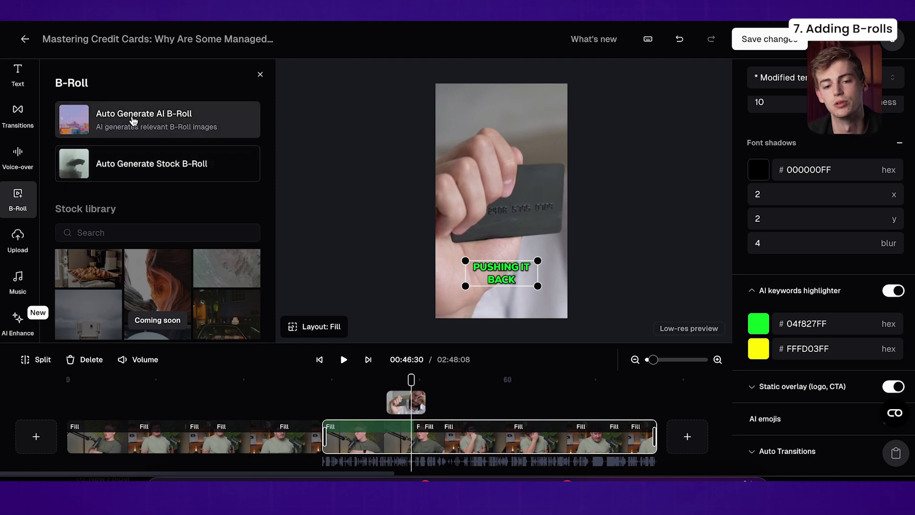
left_click(134, 121)
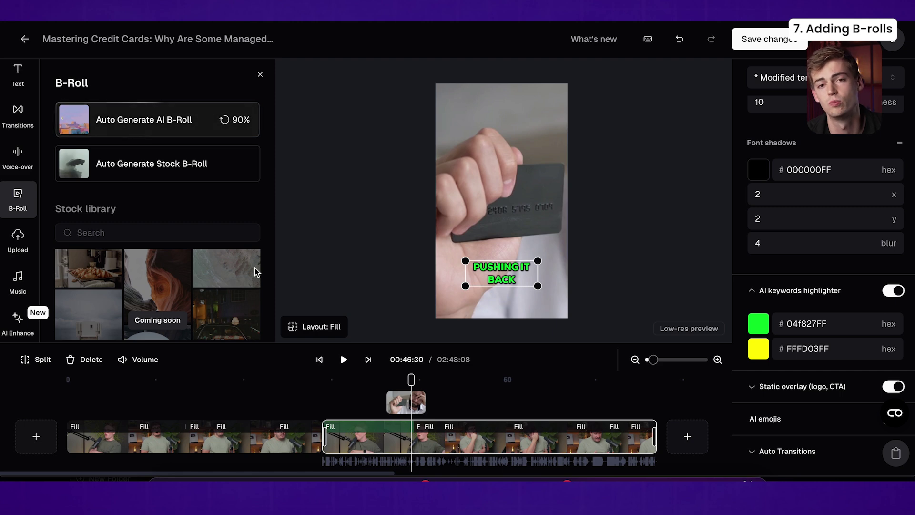
left_click(330, 381)
key("space")
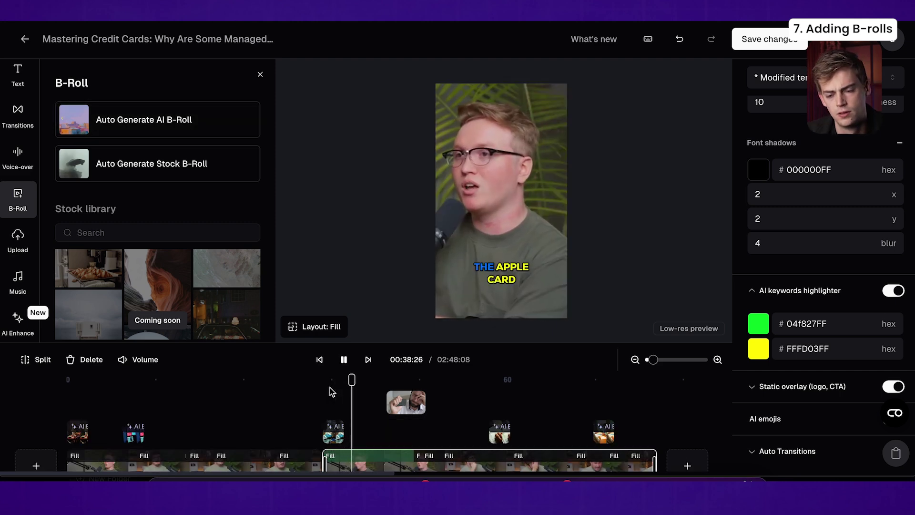
left_click(481, 390)
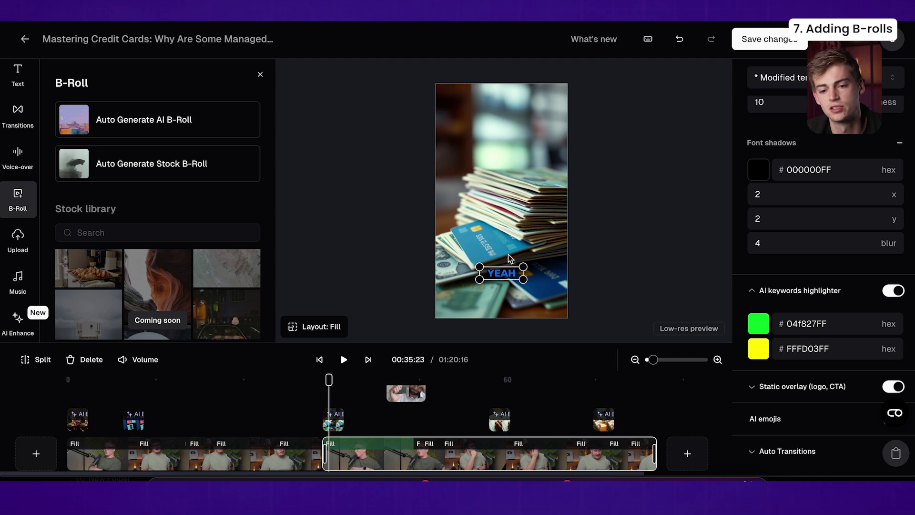
left_click(497, 391)
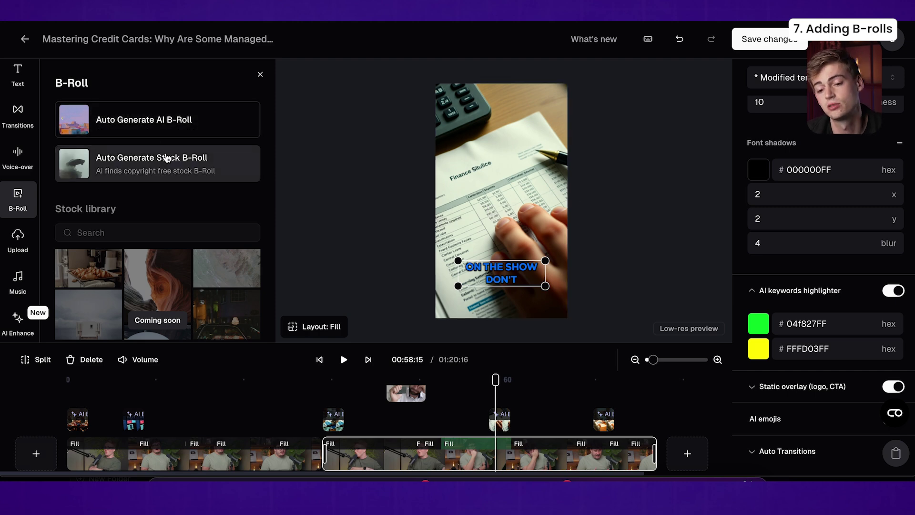
- Select the financial-statement B-roll clip and highlight its generation prompt text
left_click(504, 421)
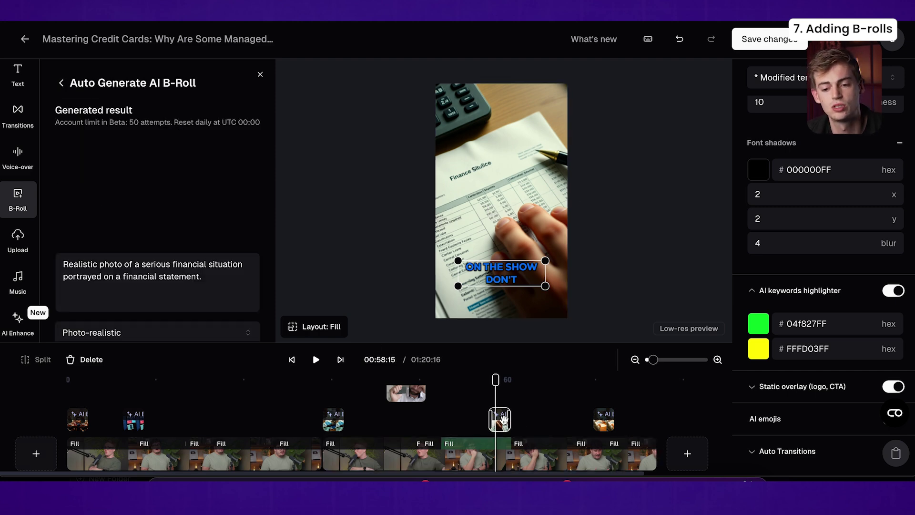
left_click_drag(232, 285, 28, 243)
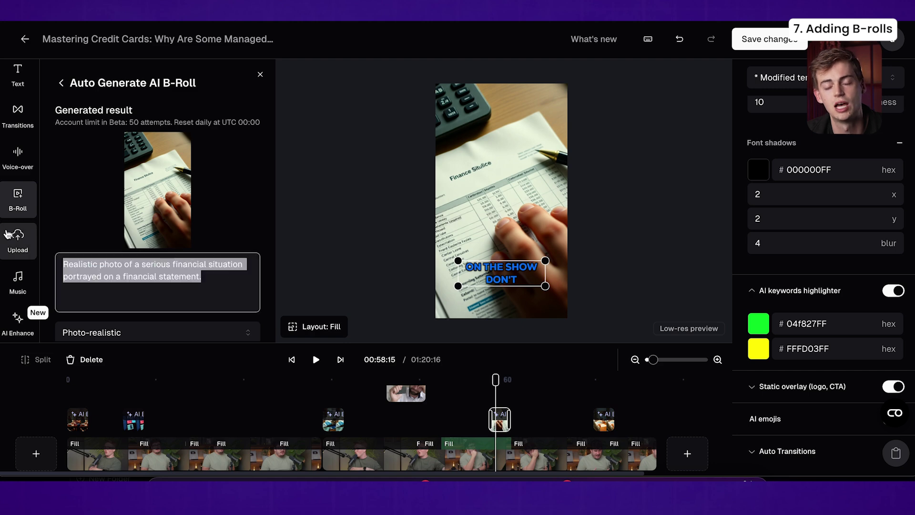
scroll(194, 250, "down", 1)
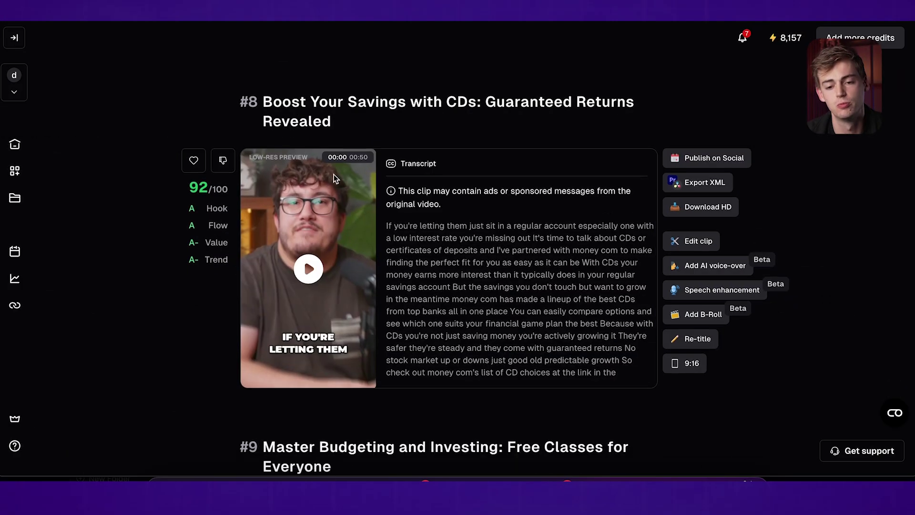
- Scroll the clips list down to clip #10, 'Unlock Your Financial Future', scored 90/100
scroll(304, 259, "down", 10)
scroll(313, 255, "down", 2)
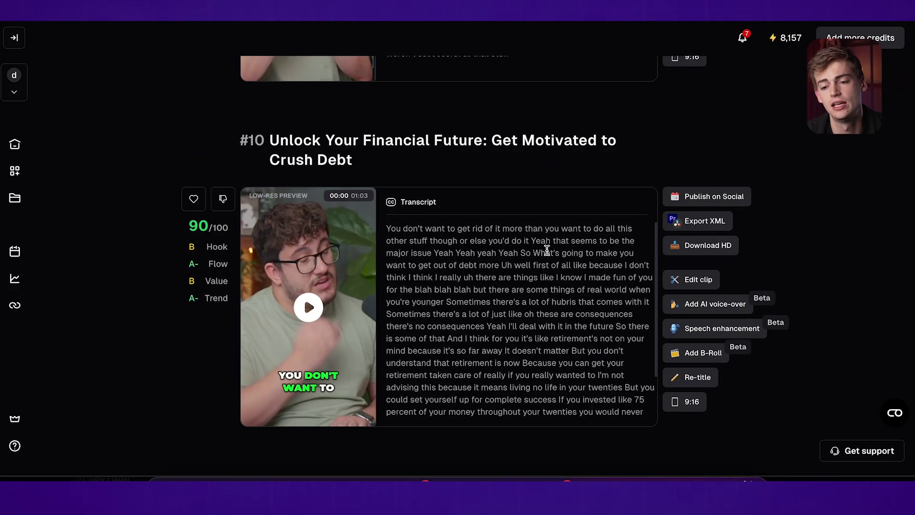